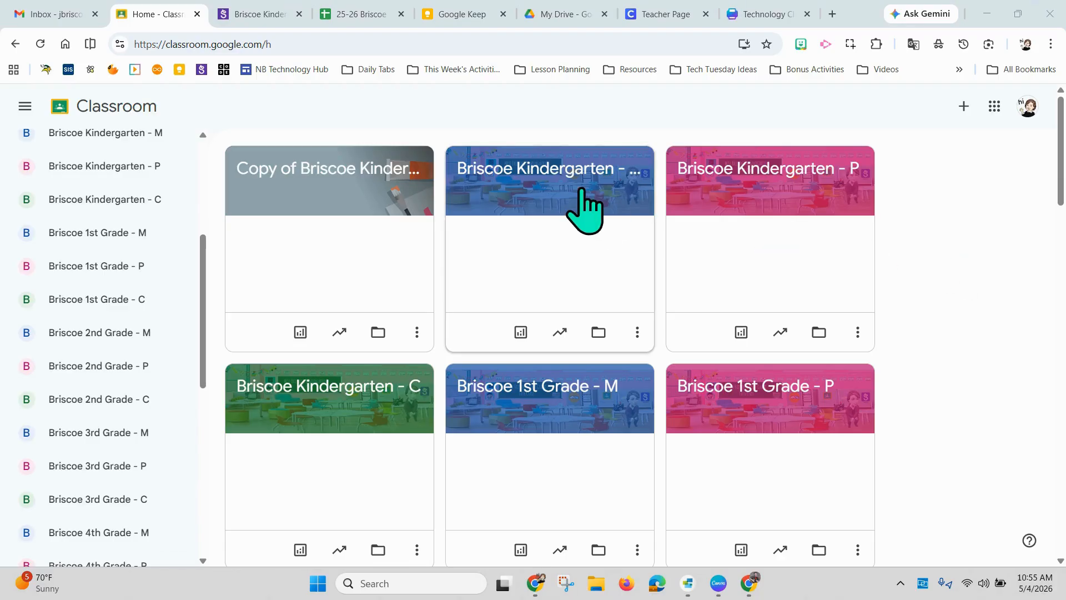
Step: Open the copied Kindergarten - M class and view its enlarged class code and invite link option
click(326, 170)
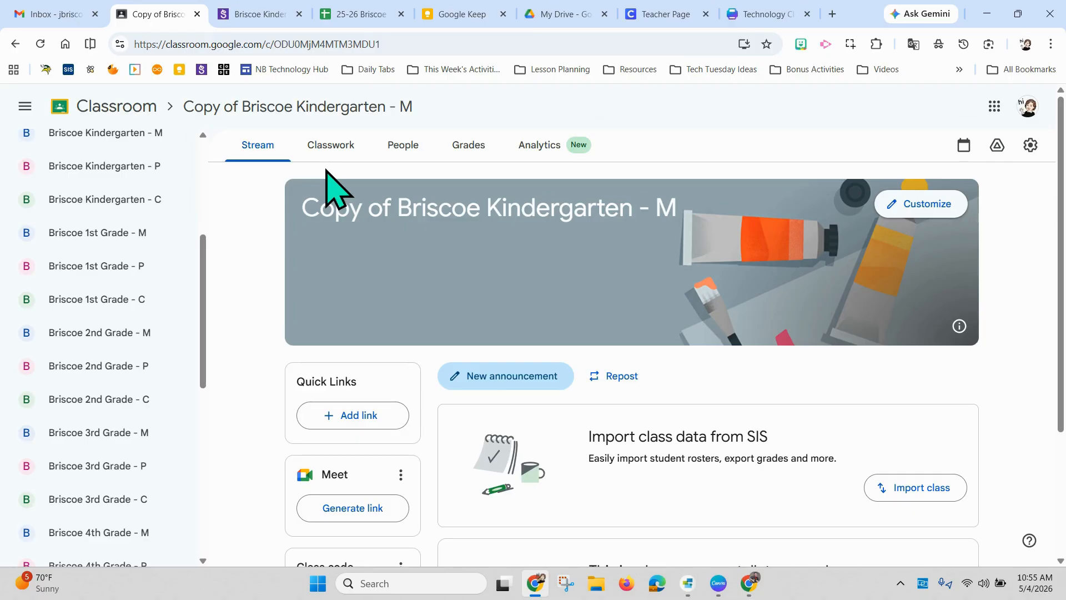
scroll(255, 262, down, 3)
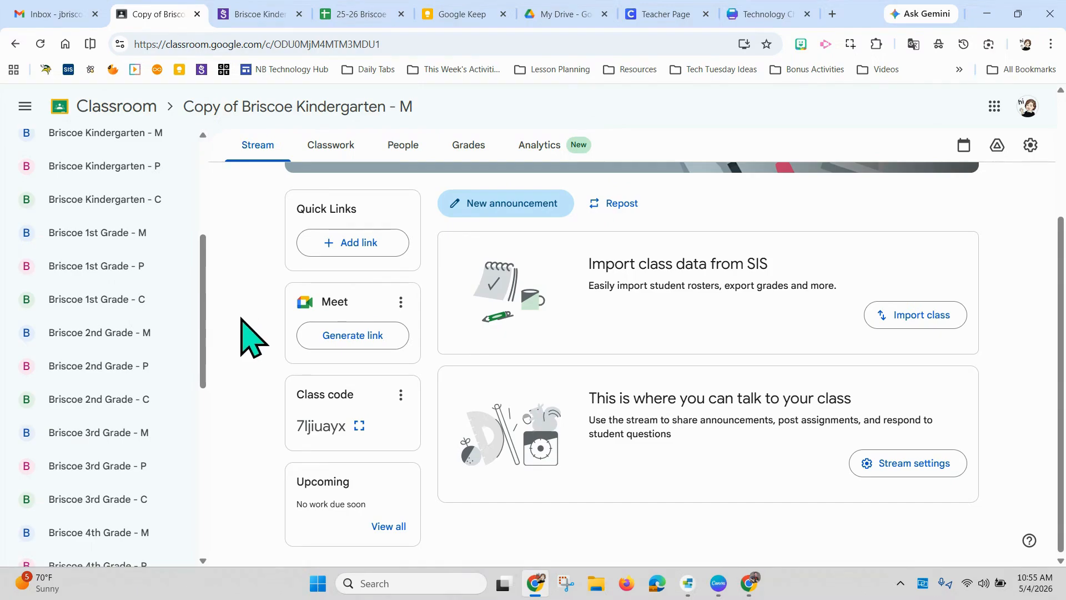
click(359, 425)
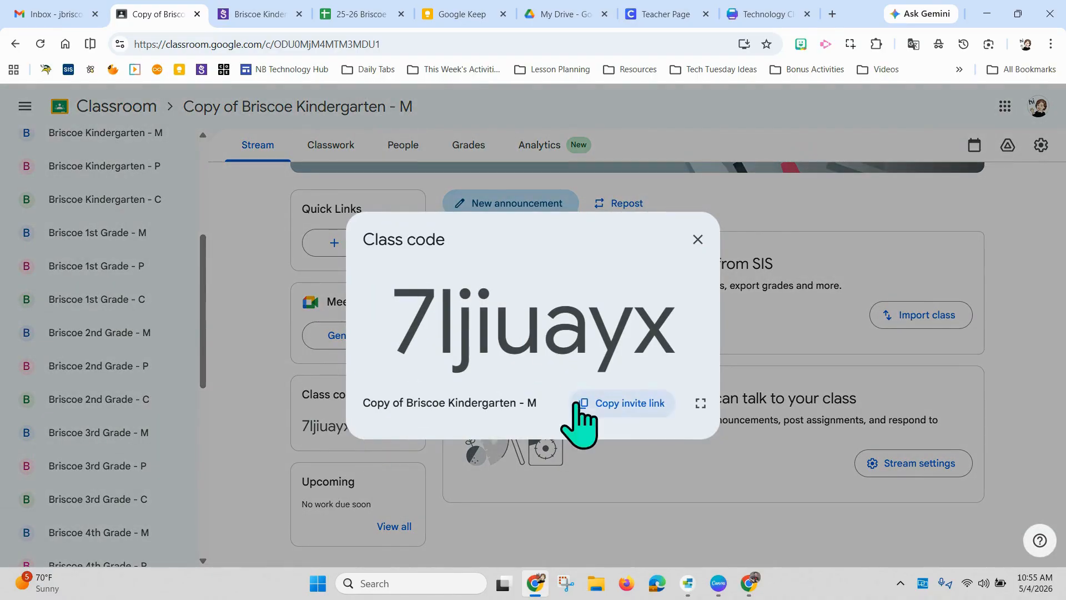
click(698, 239)
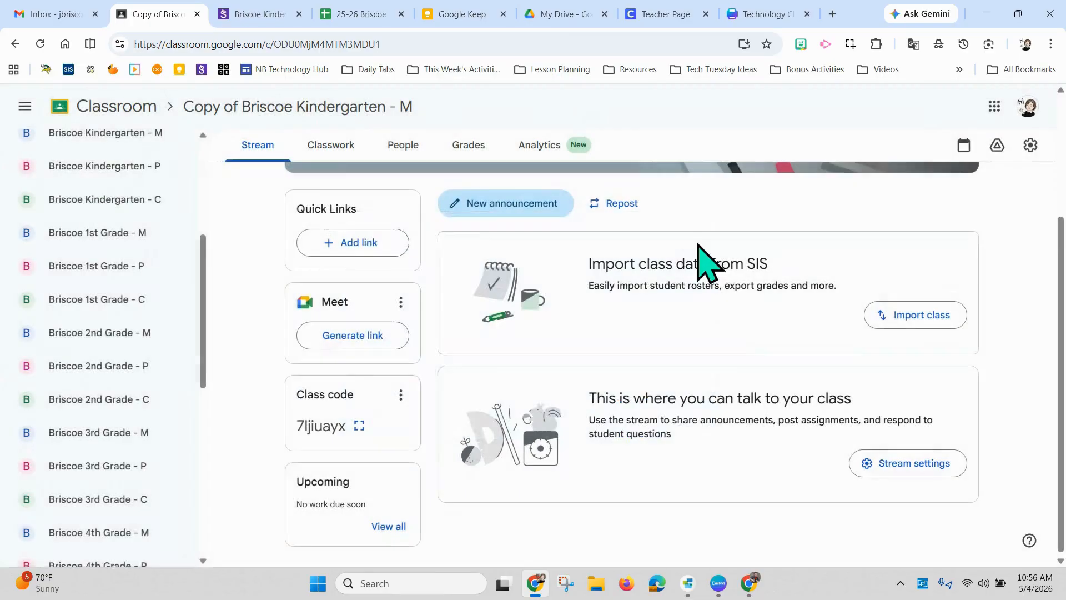
Step: From the Classroom home page, examine the form for joining a class by code, and cancel without entering a code
click(135, 113)
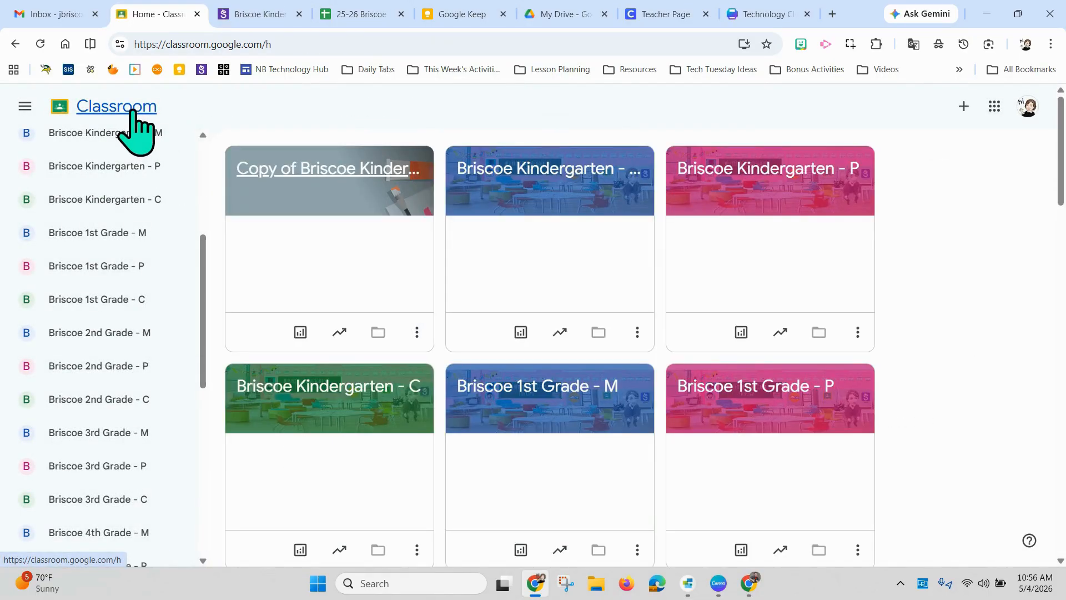
click(964, 106)
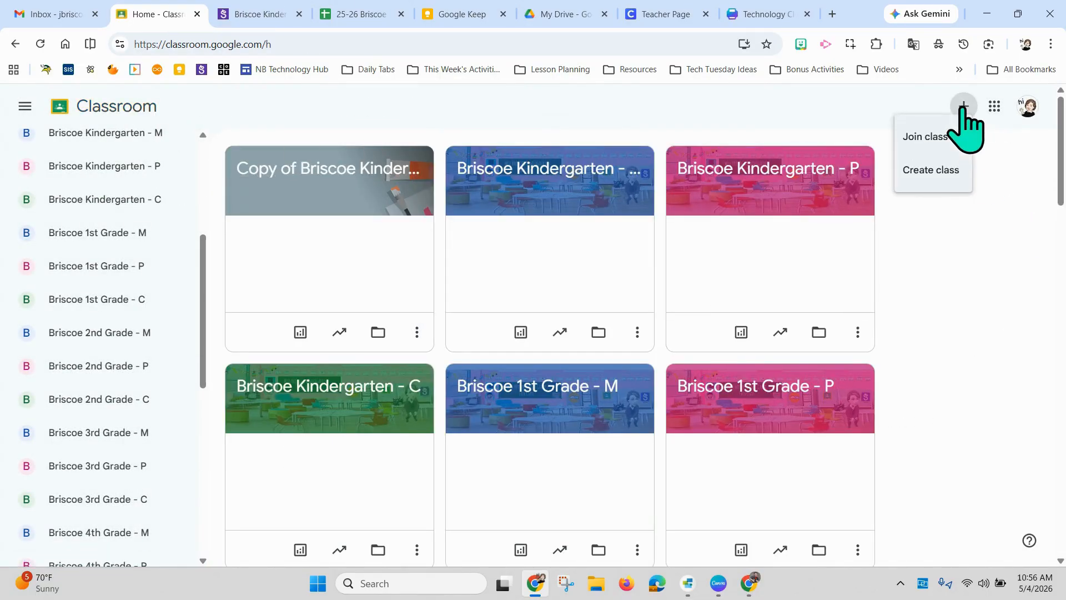
click(939, 137)
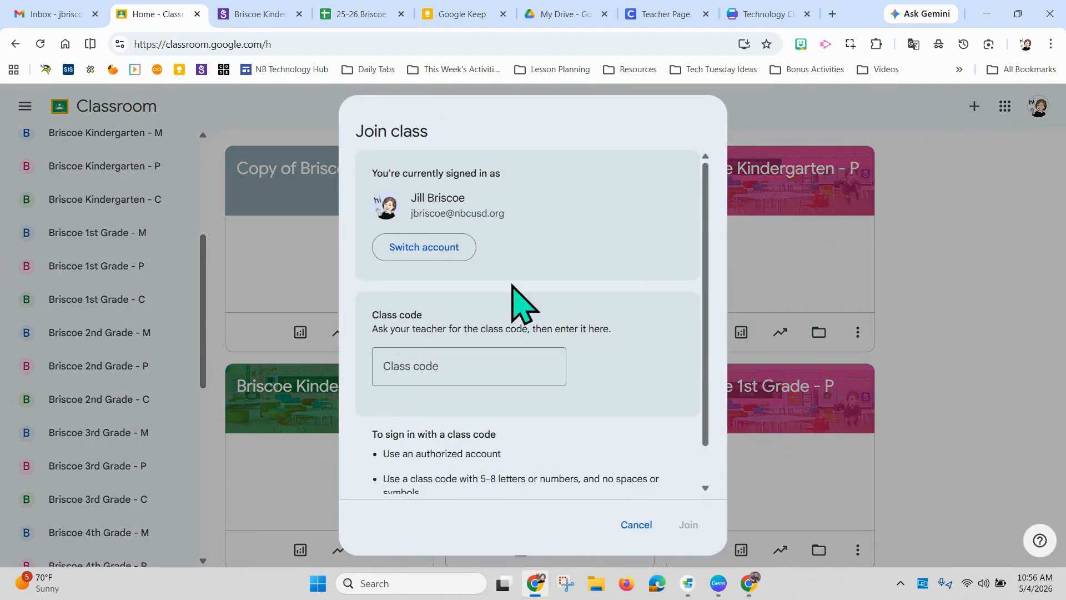
click(470, 366)
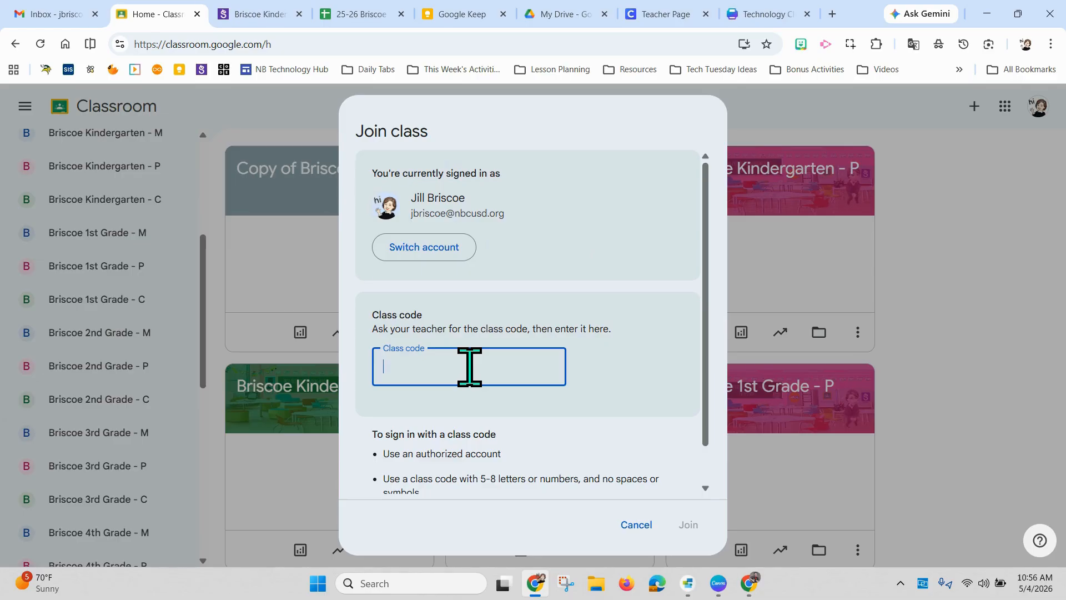
scroll(470, 367, down, 1)
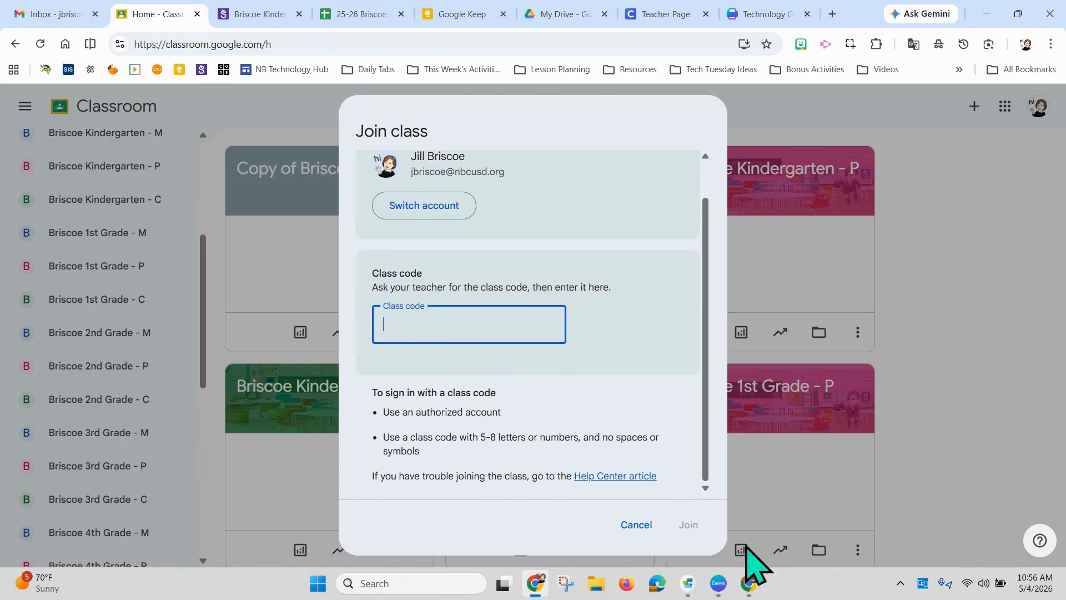
click(634, 528)
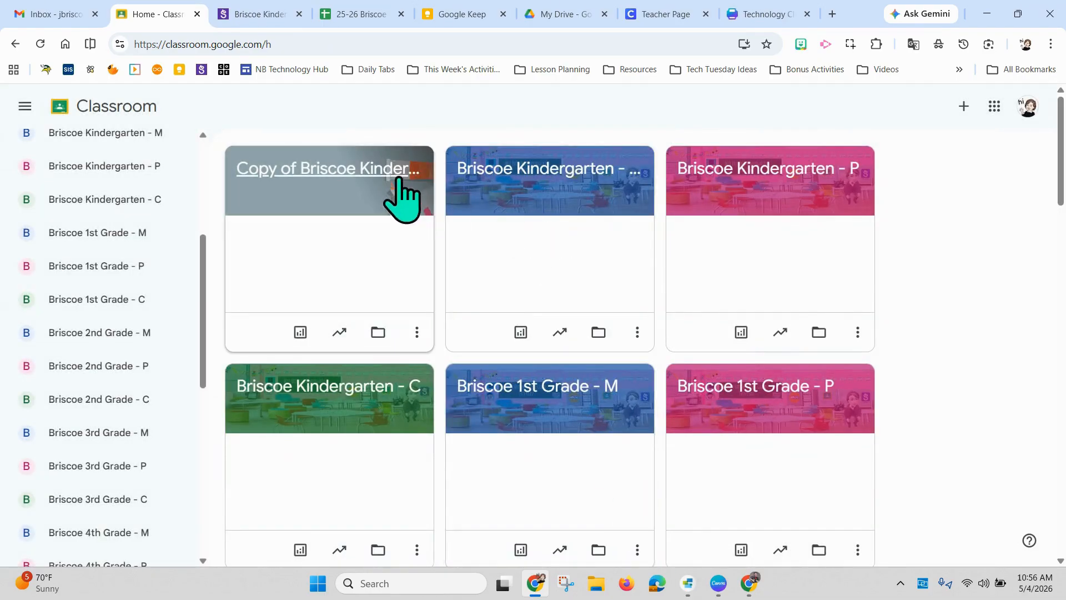
Step: Add one student, found by first name, to a student invitation for the copied Kindergarten - M class
click(373, 186)
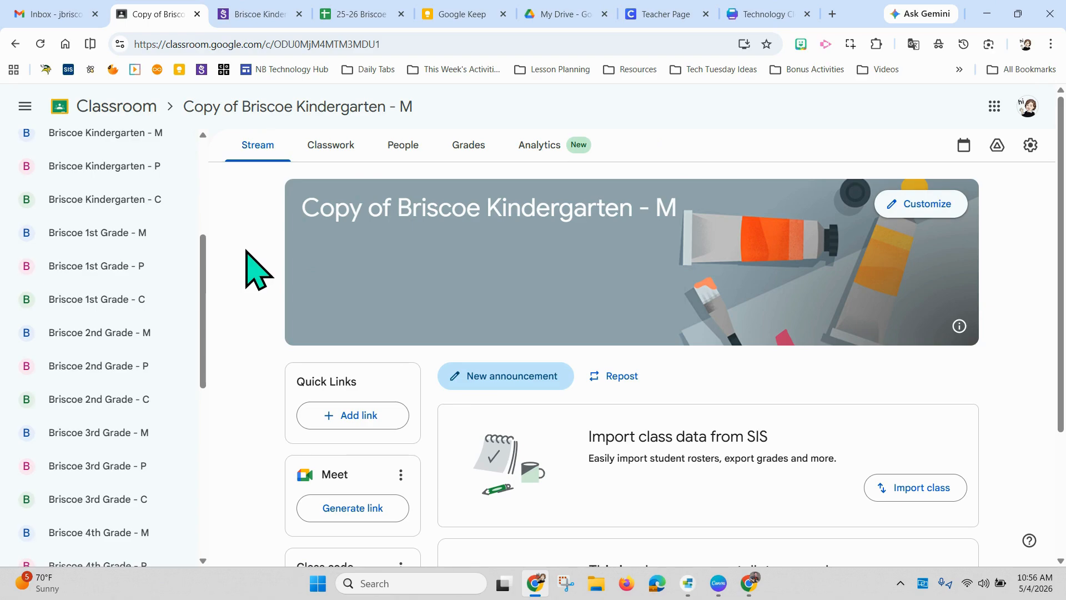
click(404, 166)
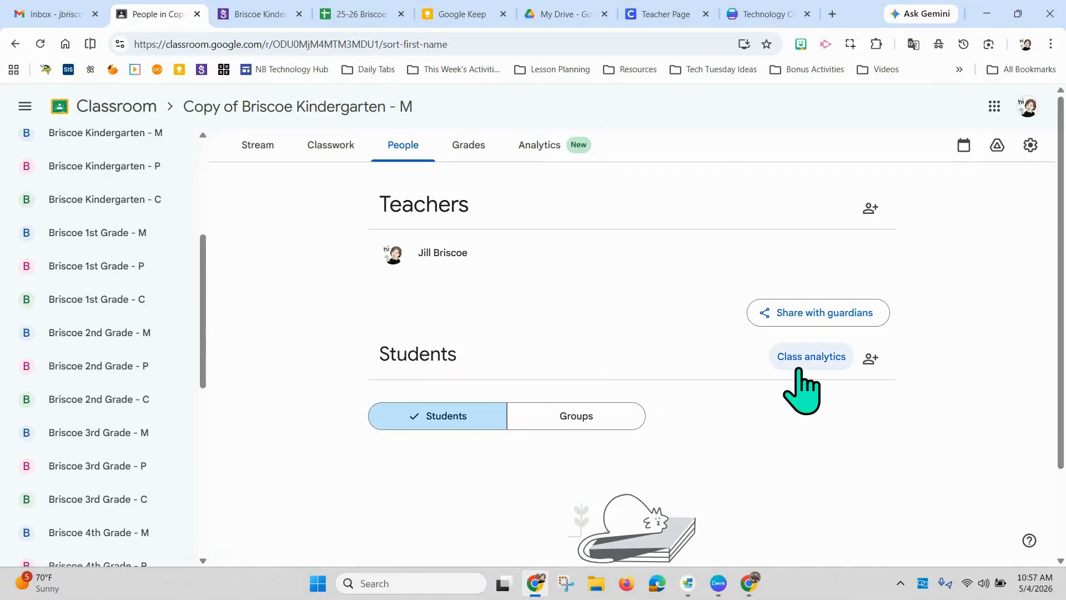
click(870, 359)
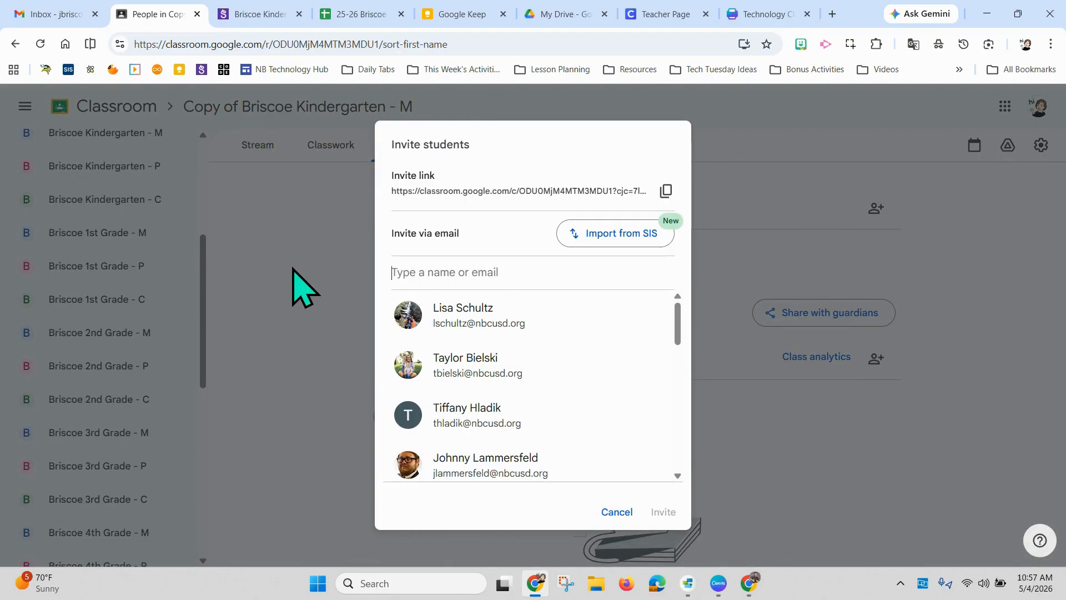
text(justin)
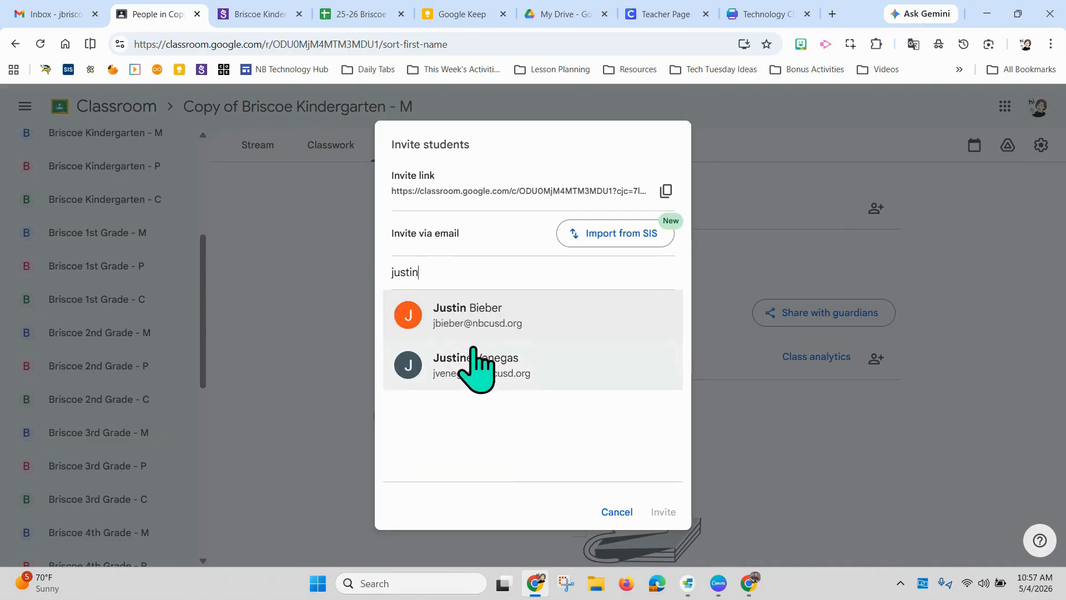
click(472, 323)
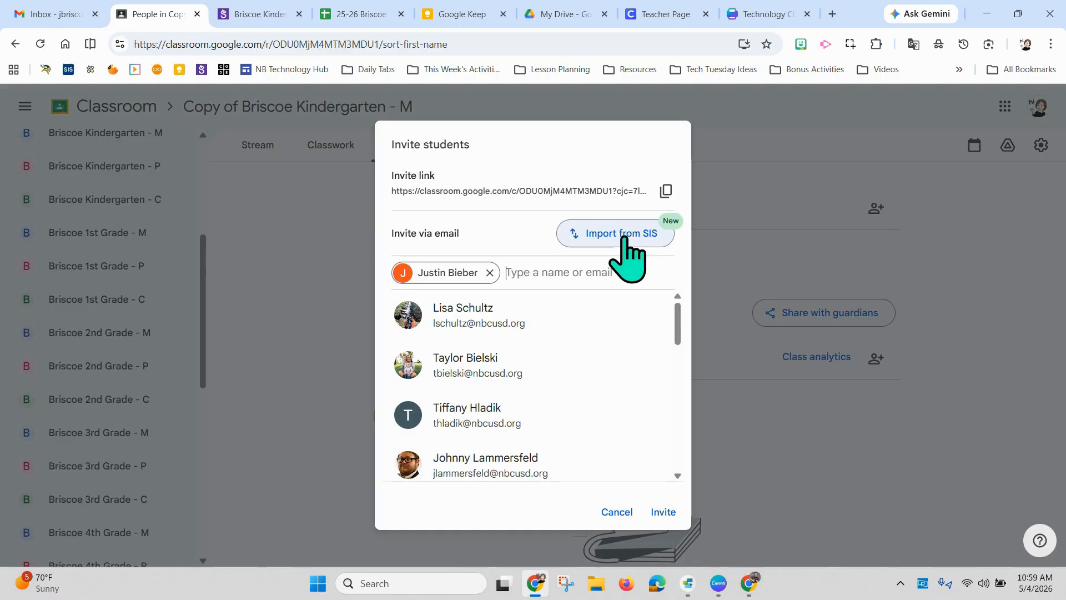
Step: Import student emails by linking the class to Technology Kindergarten - 7(A) - 10900.1 from the SIS, and close the student invitation
click(624, 265)
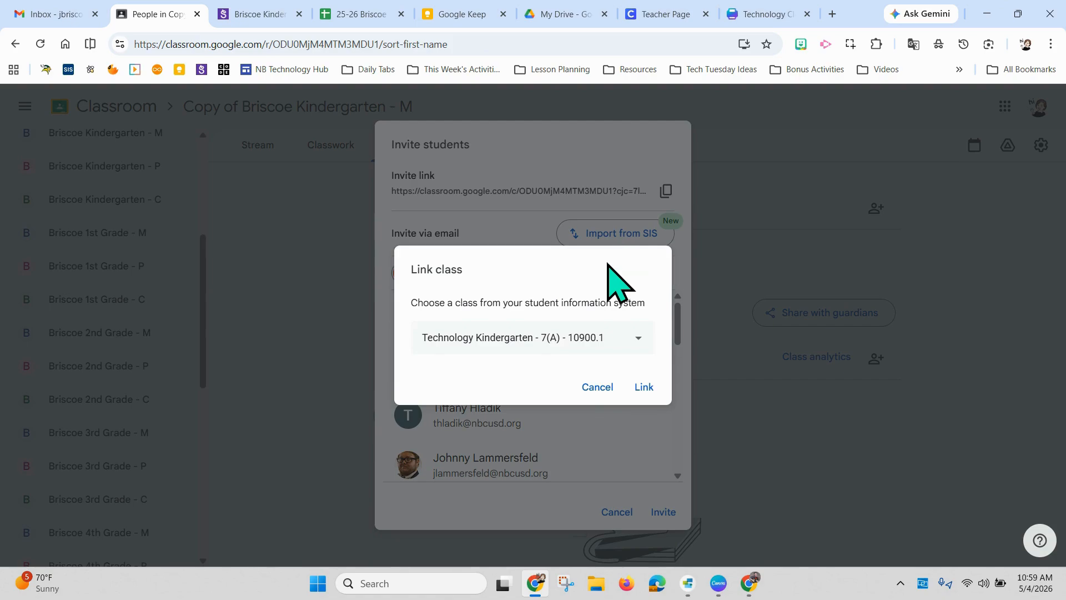
click(642, 338)
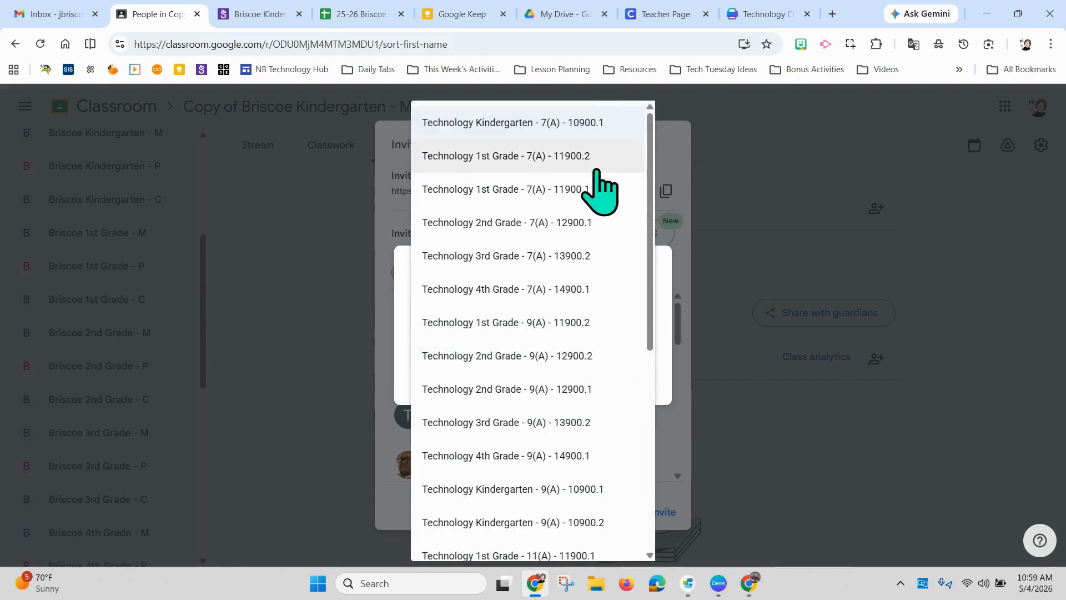
scroll(590, 297, down, 7)
scroll(590, 300, up, 7)
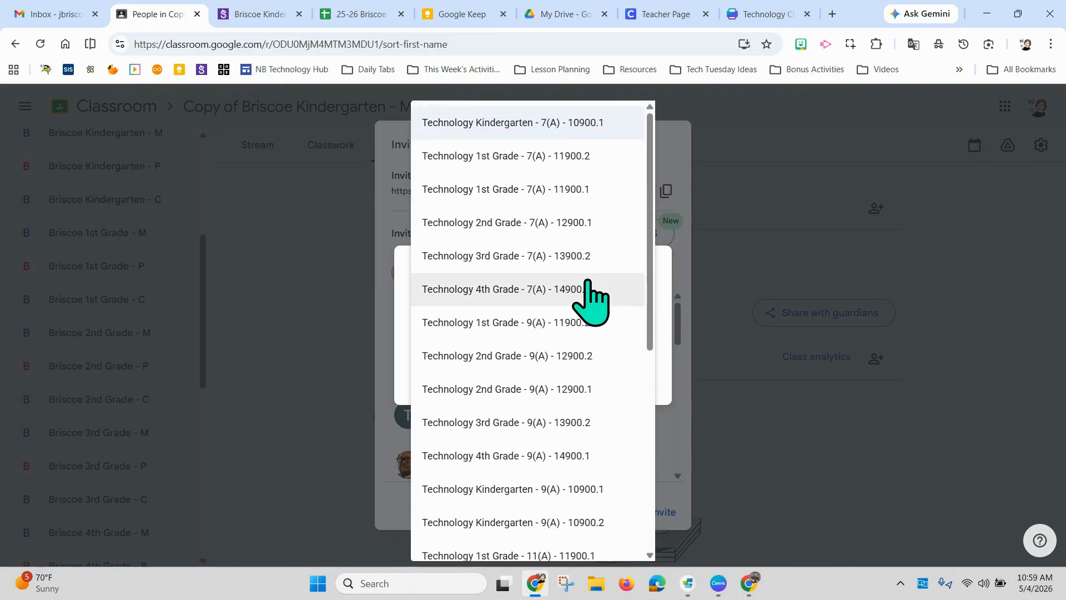
scroll(588, 284, down, 7)
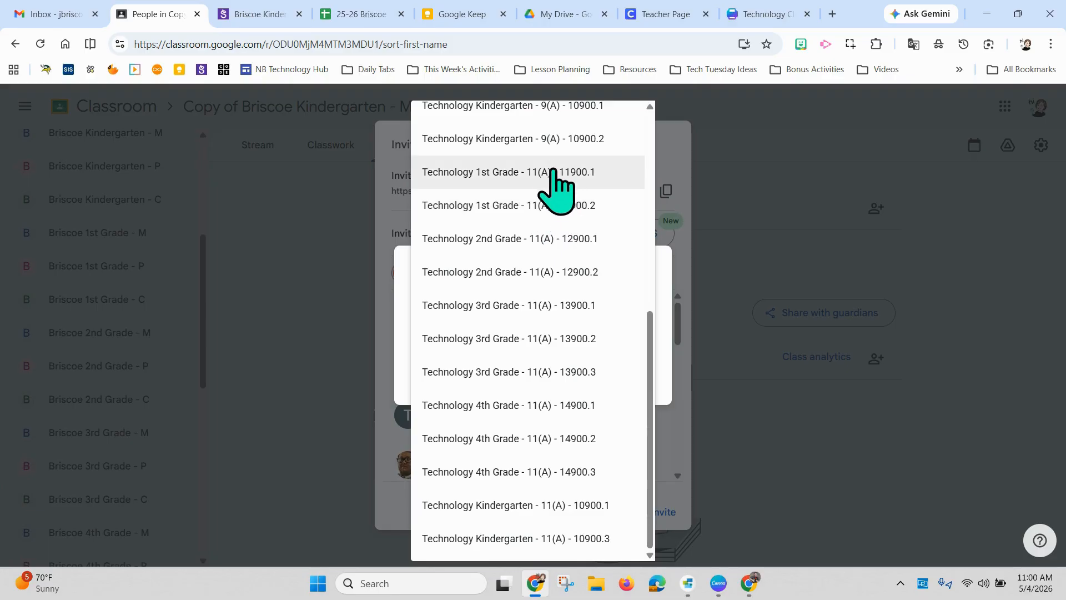
scroll(554, 184, up, 3)
scroll(552, 184, up, 3)
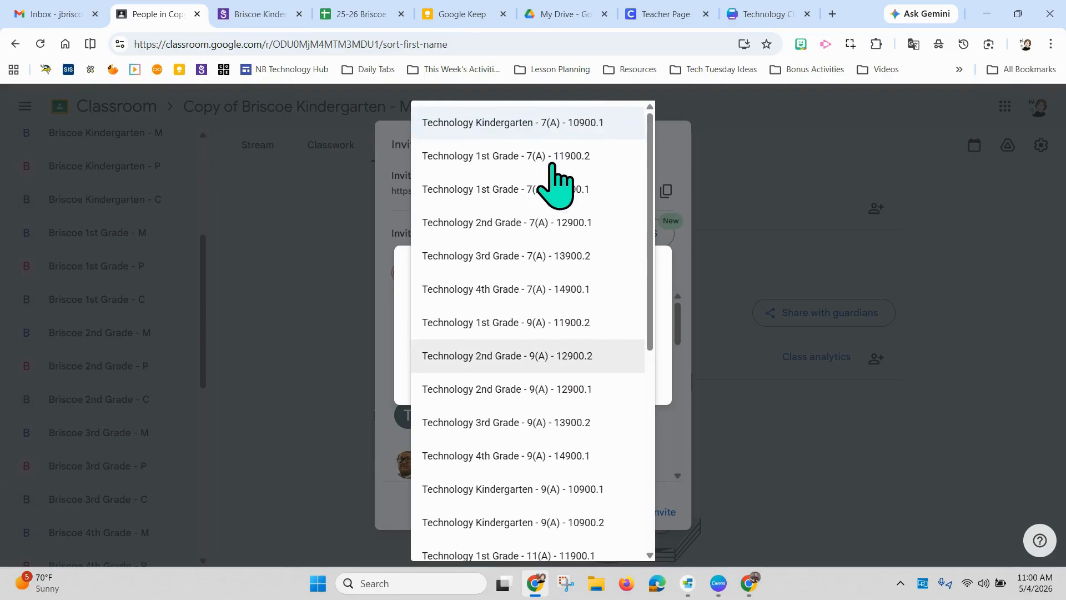
scroll(542, 358, down, 3)
scroll(538, 345, down, 3)
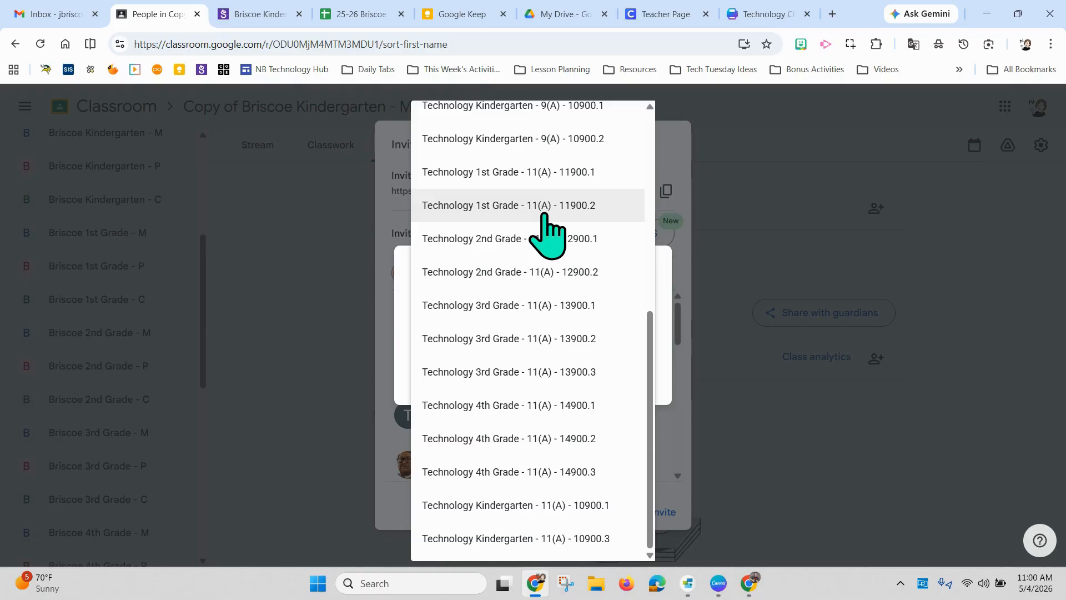
scroll(579, 217, up, 7)
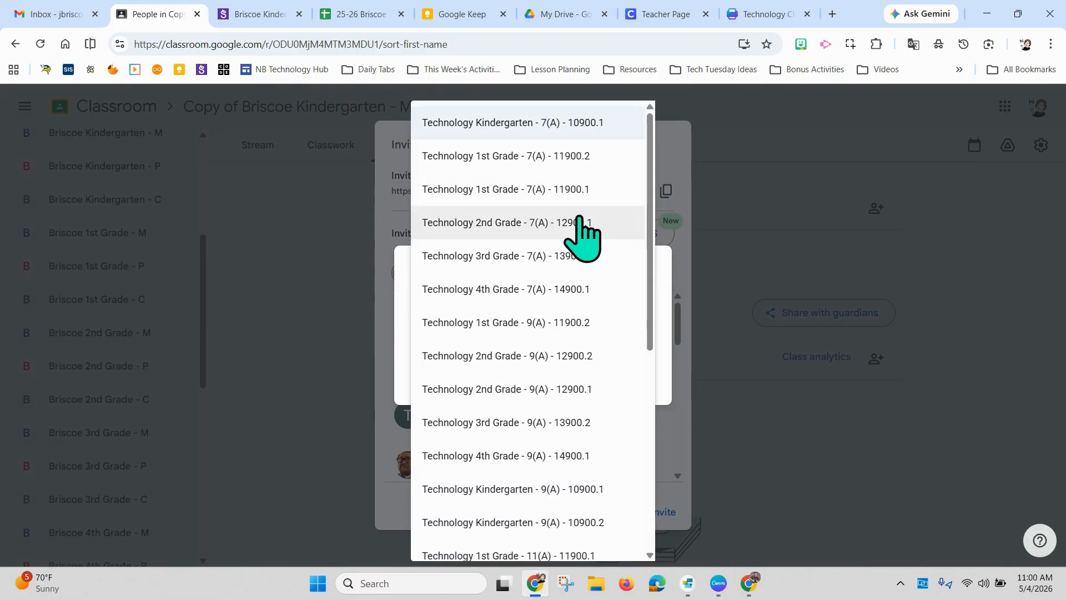
click(543, 127)
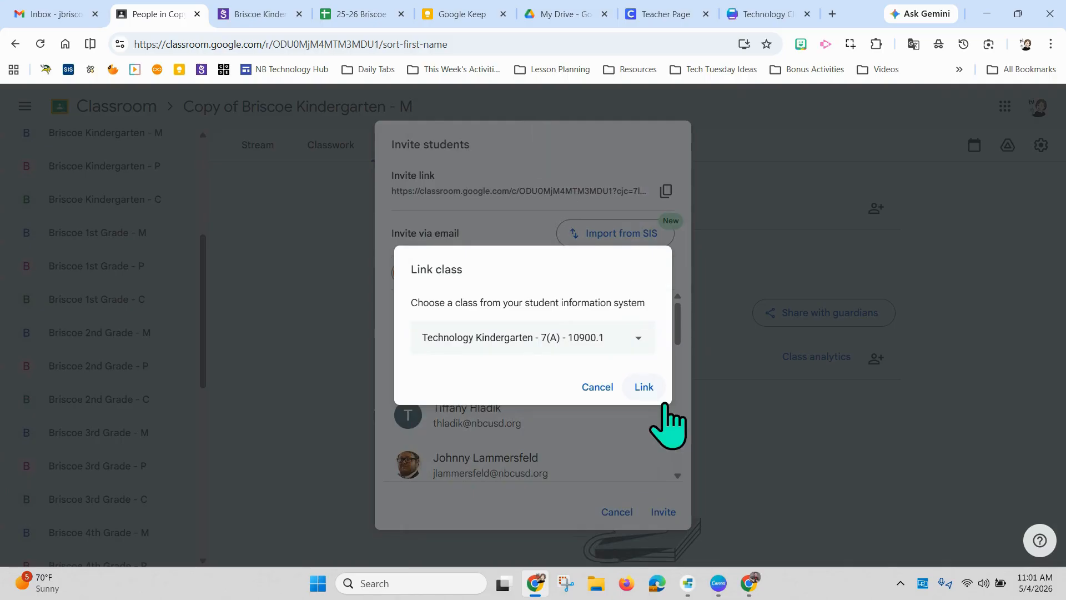
click(647, 391)
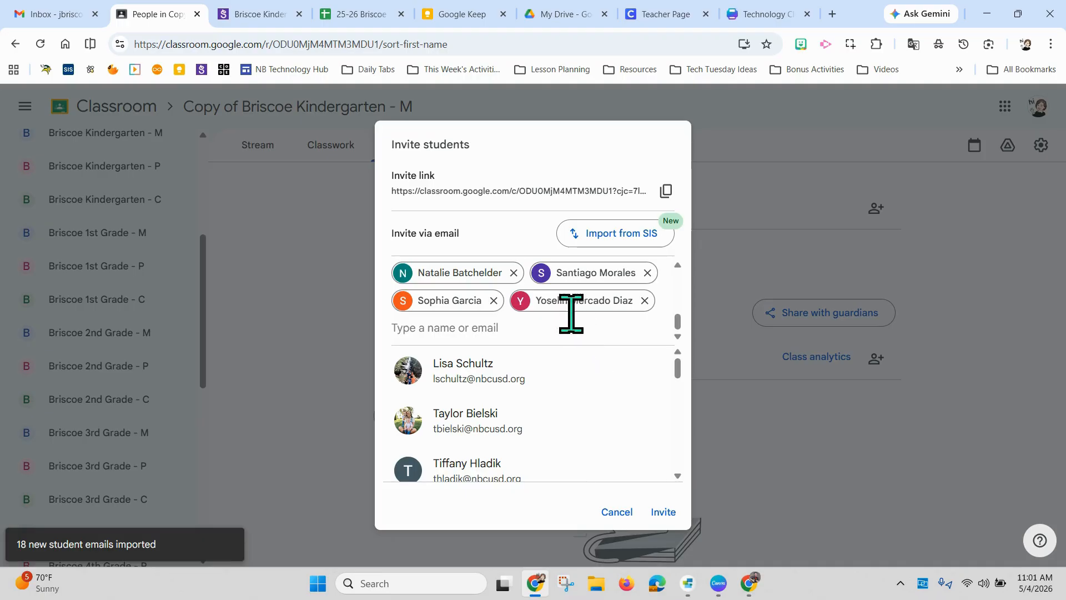
click(664, 512)
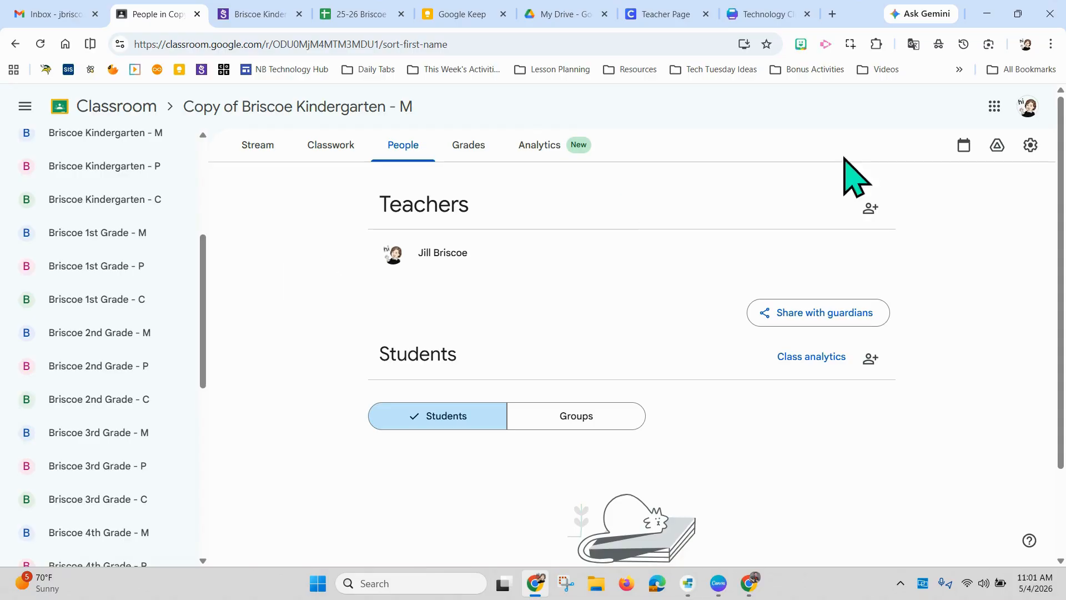
Step: Remove the class's SIS integration link in its class settings, and leave the settings
click(1034, 160)
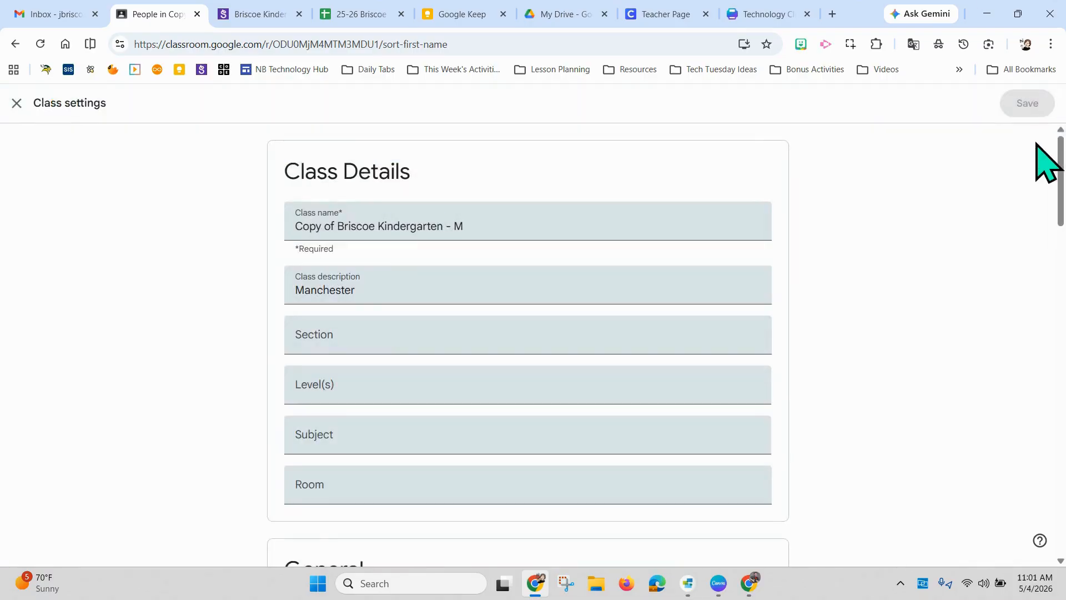
scroll(910, 272, down, 6)
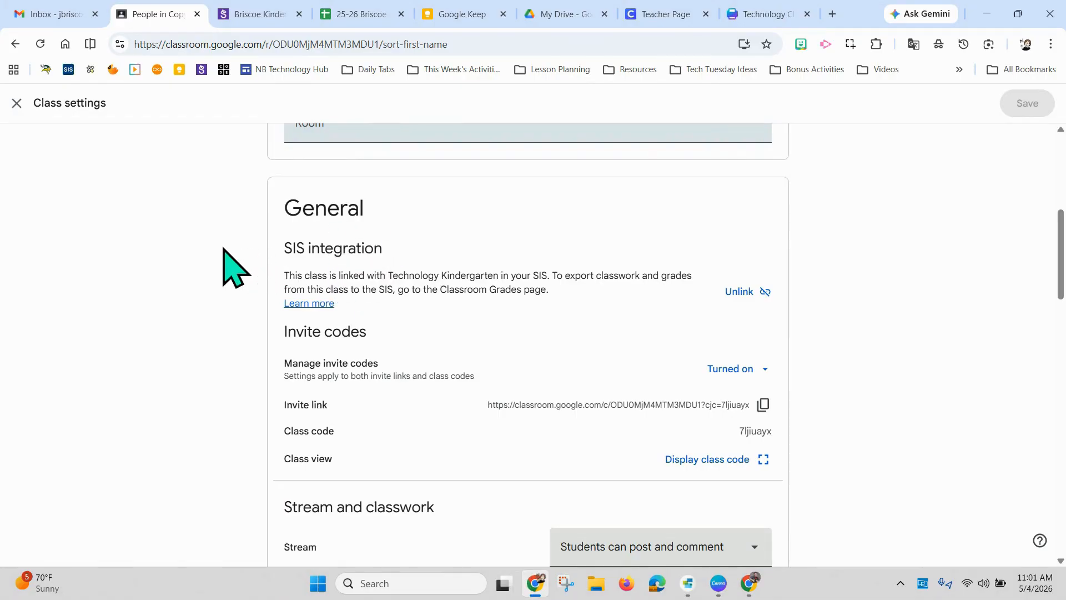
click(747, 294)
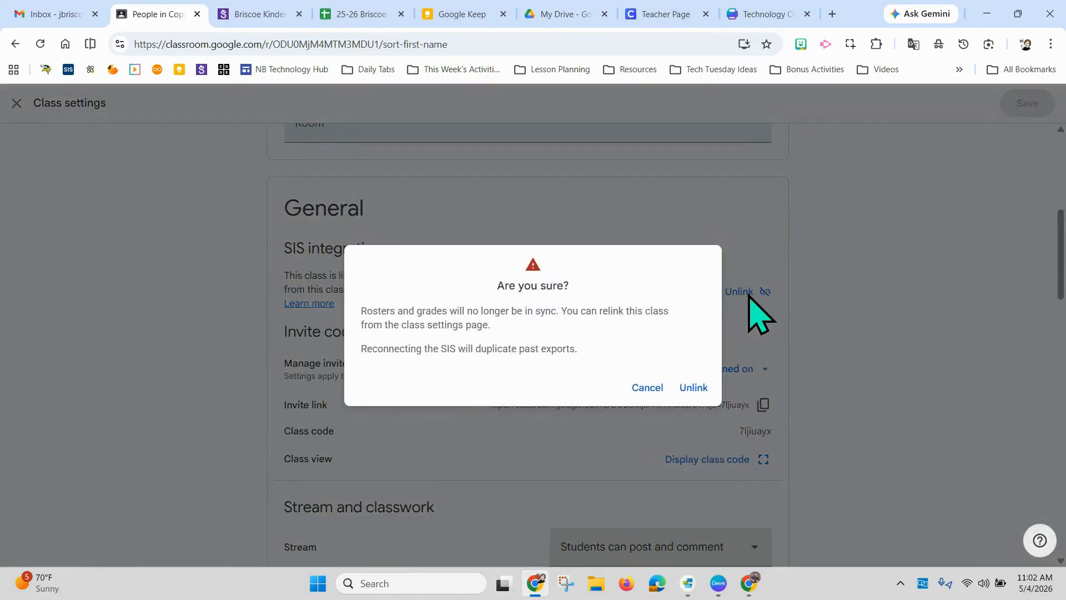
click(684, 387)
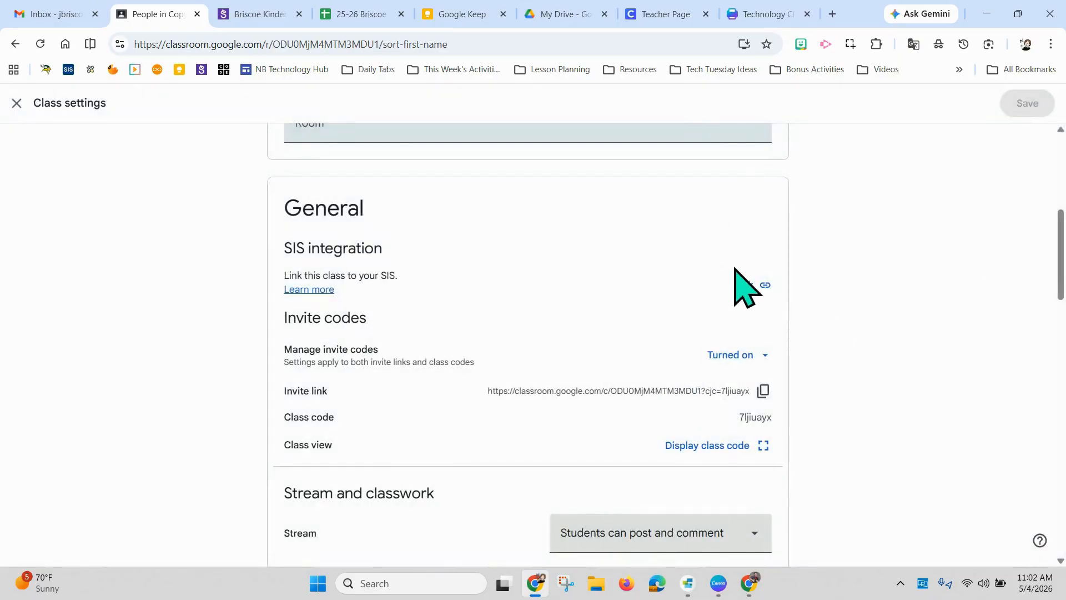
click(745, 284)
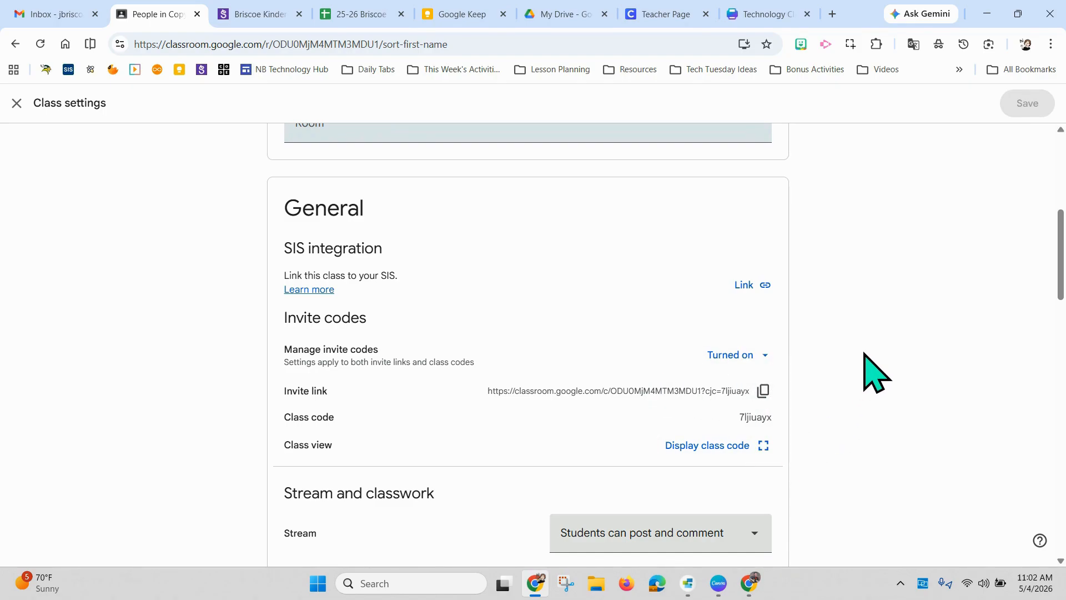
key(Escape)
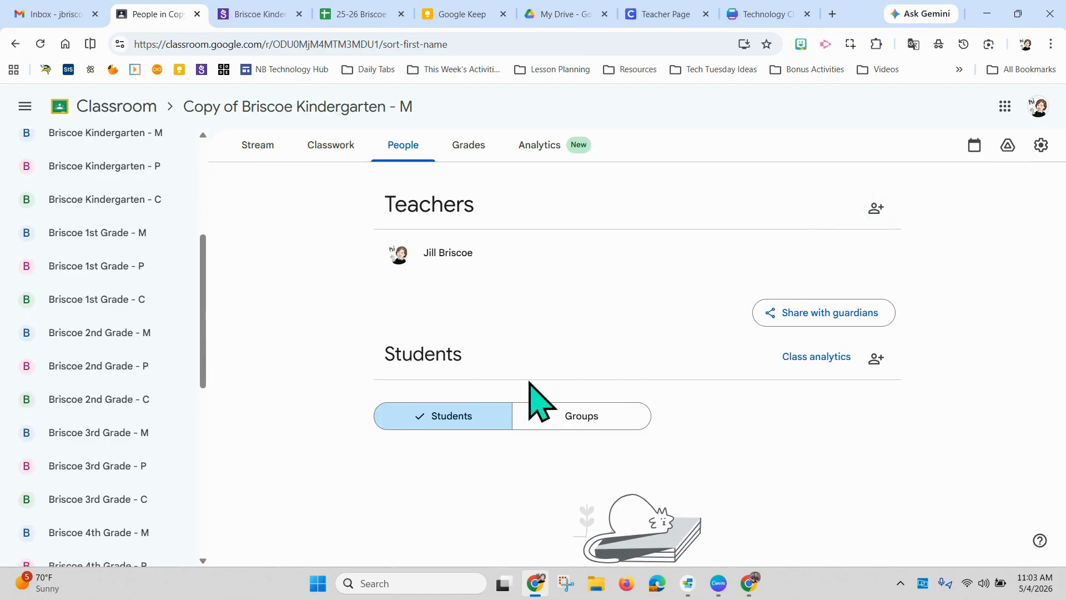
Step: Look up a co-teacher by first name in the teacher invitation, and cancel without inviting anyone
click(877, 209)
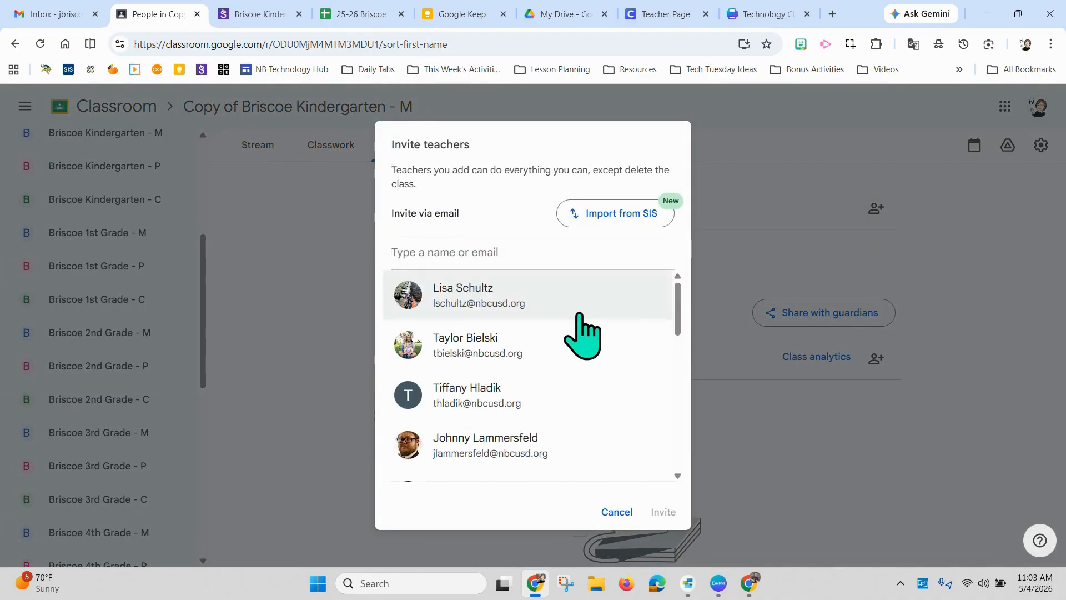
text(justin)
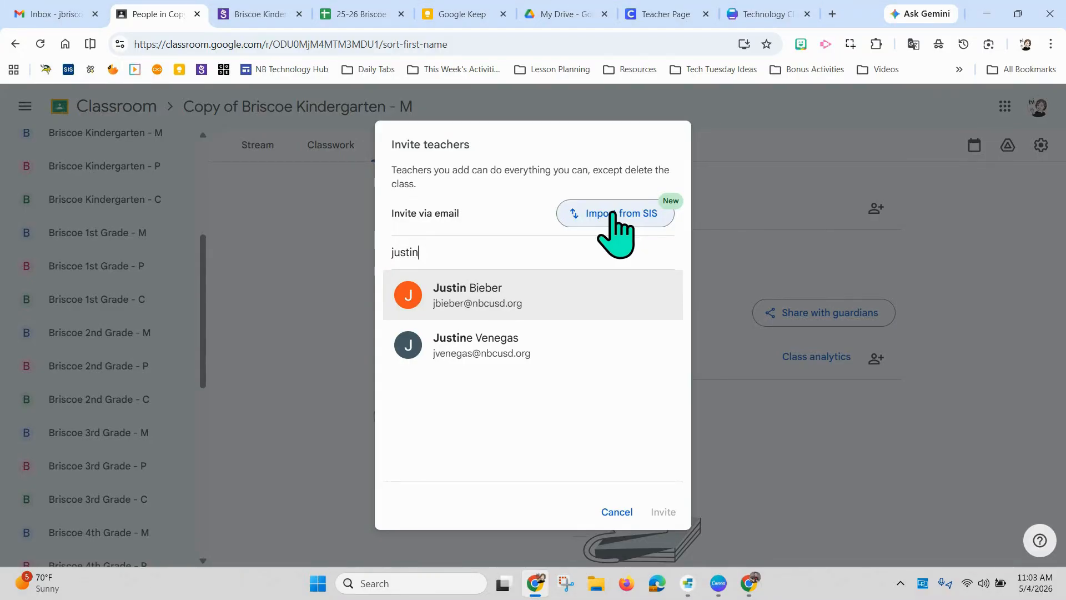
click(617, 511)
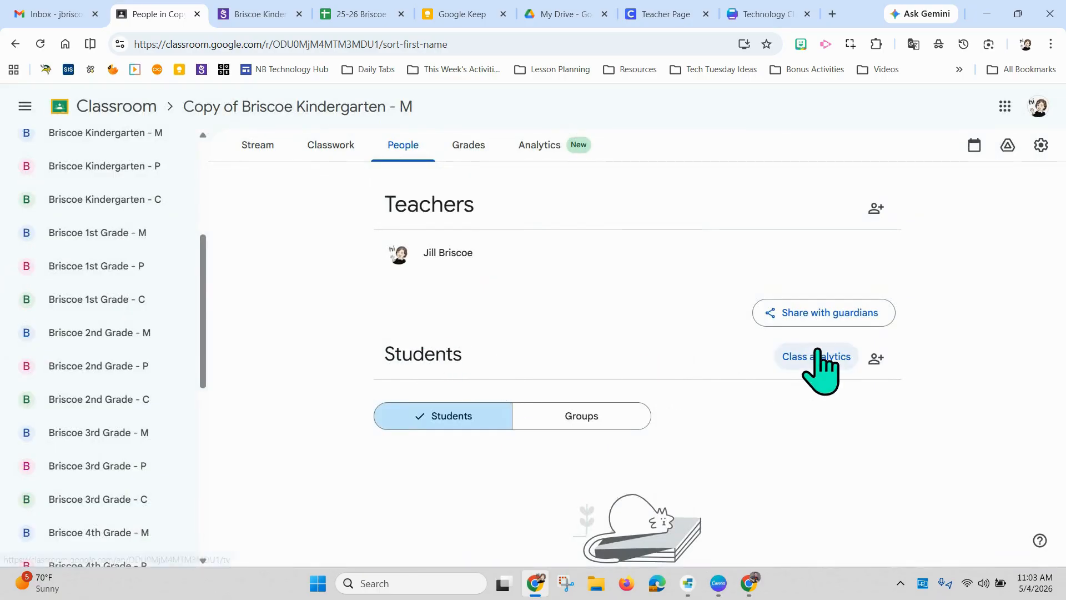